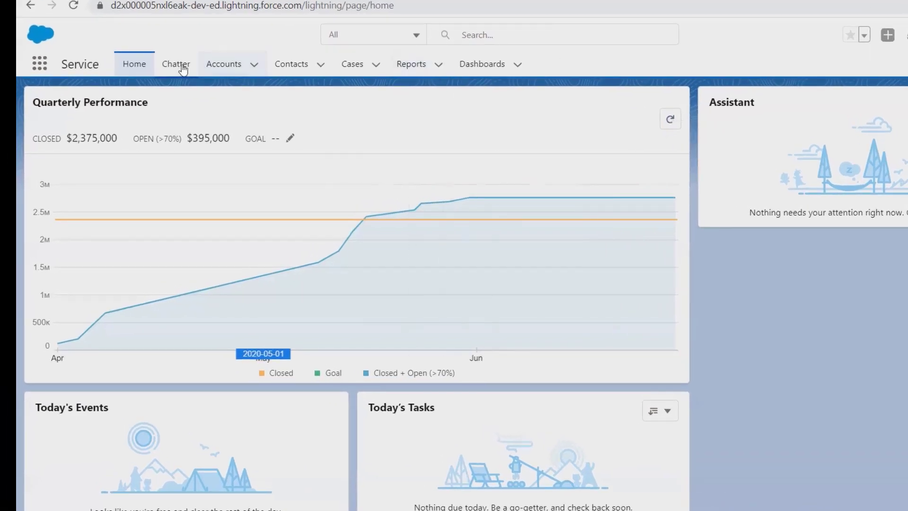
Open the Salseforce_Account_Demo account from Accounts, leaving the search scope list unchanged.
click(235, 67)
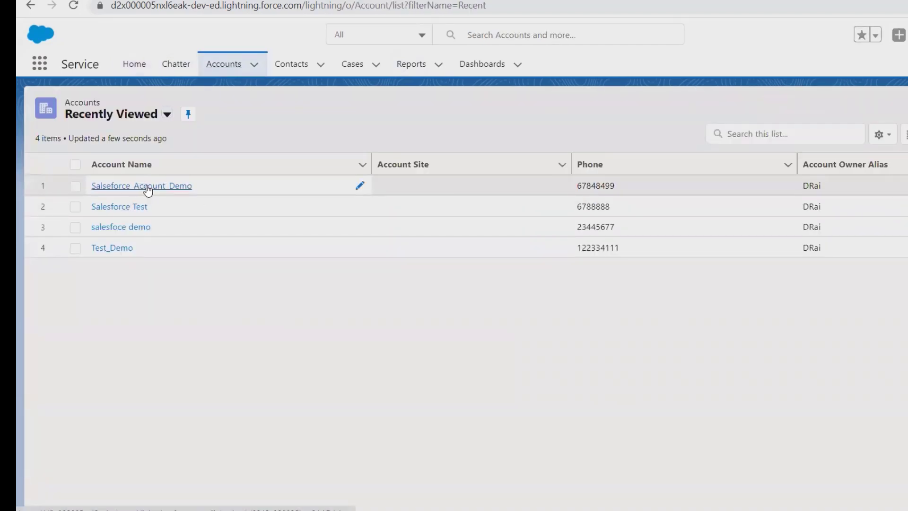
click(144, 186)
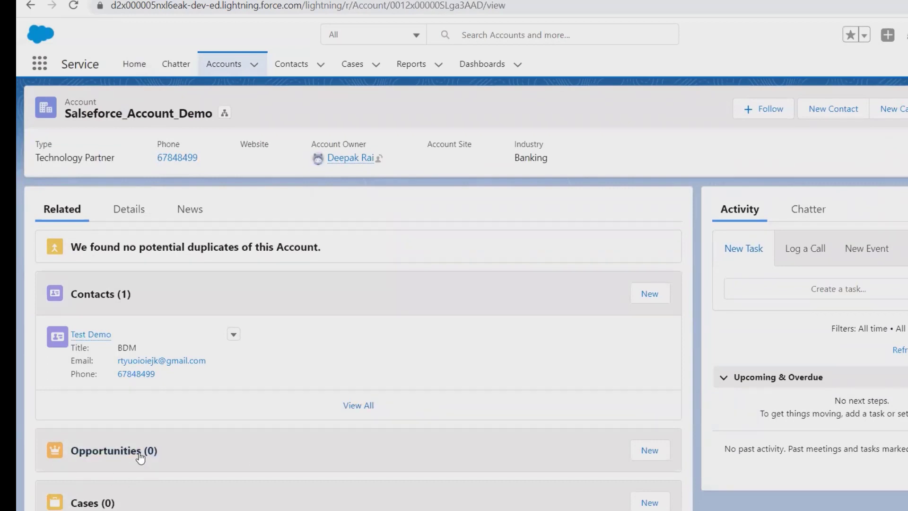
click(416, 35)
click(474, 226)
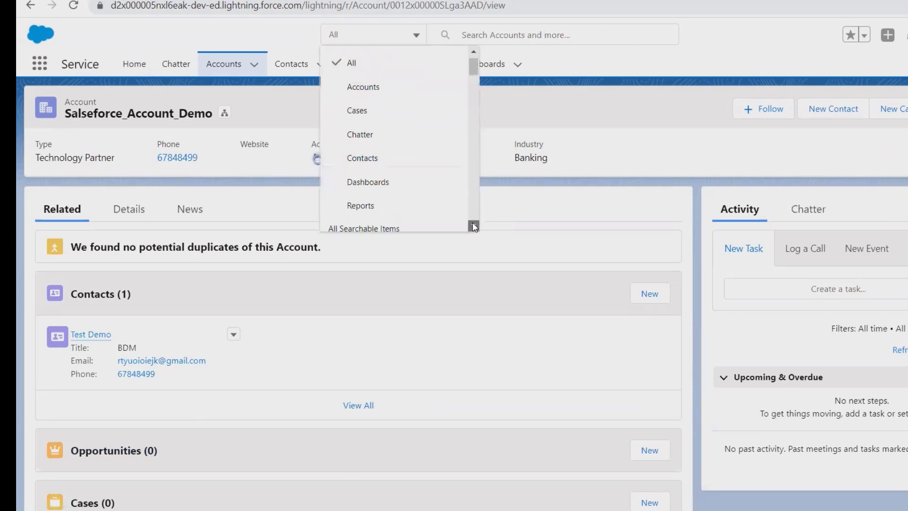
drag(473, 225, 473, 225)
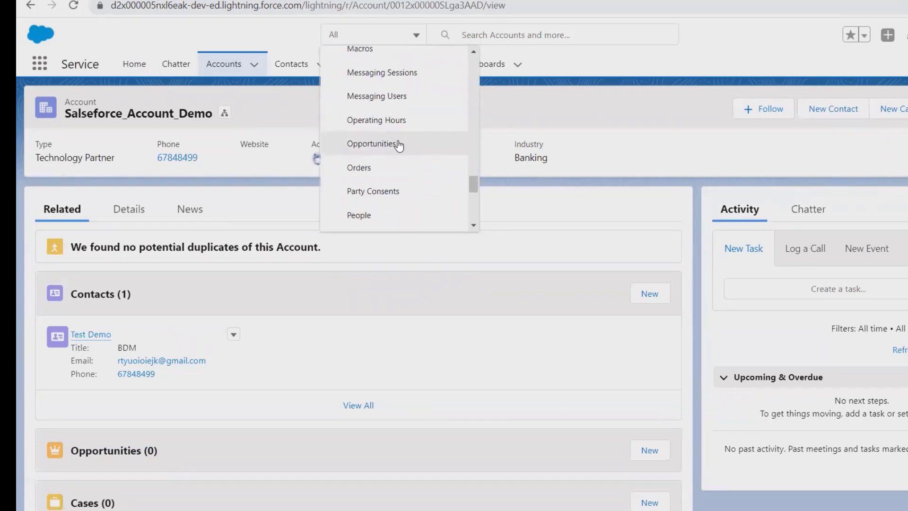
click(336, 298)
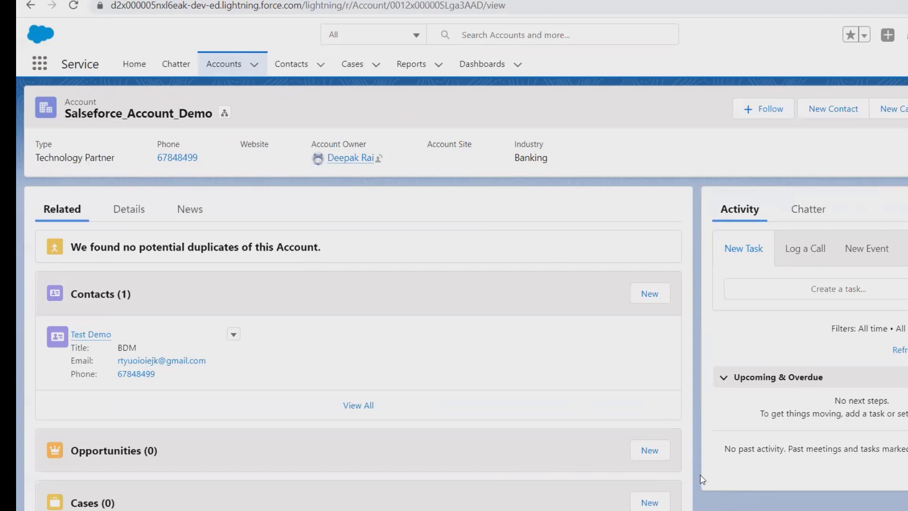
Start a new opportunity with amount 6899099, close date 31 Jan 2022 and name Purchase_order.
click(657, 456)
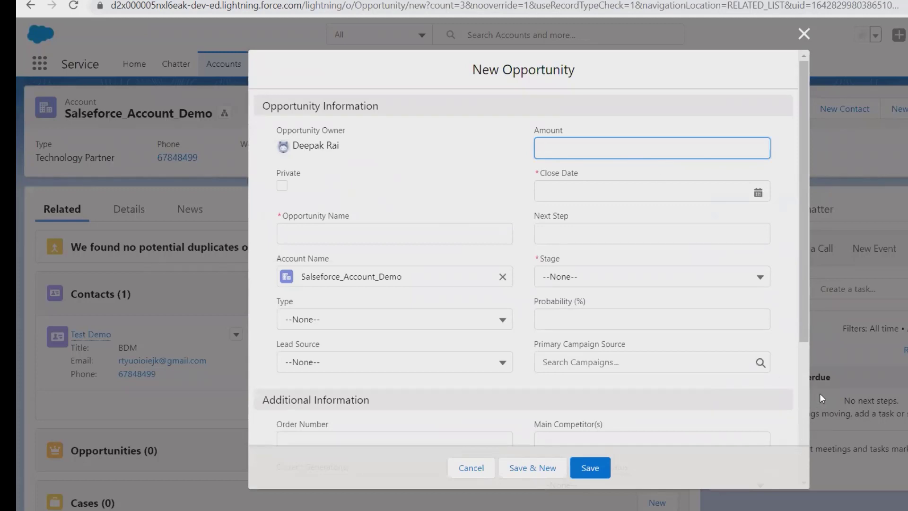
text(689909)
text(9)
click(759, 191)
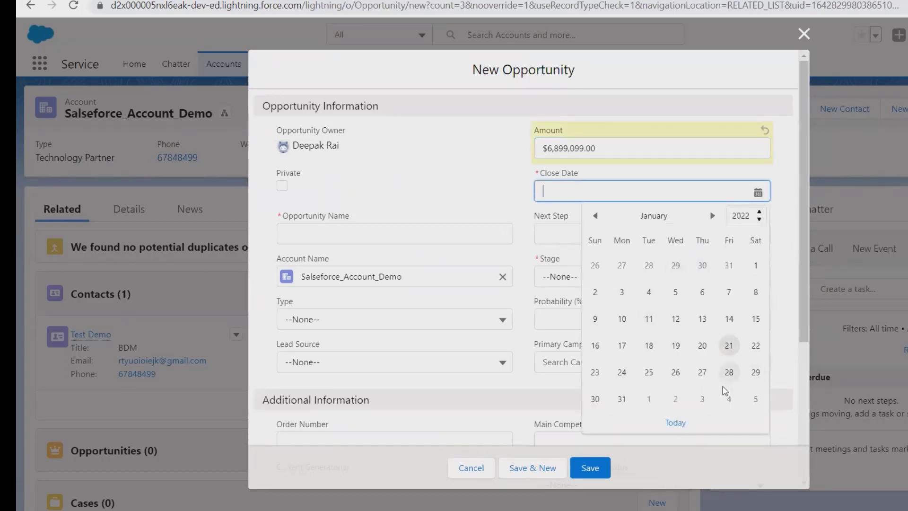
click(622, 399)
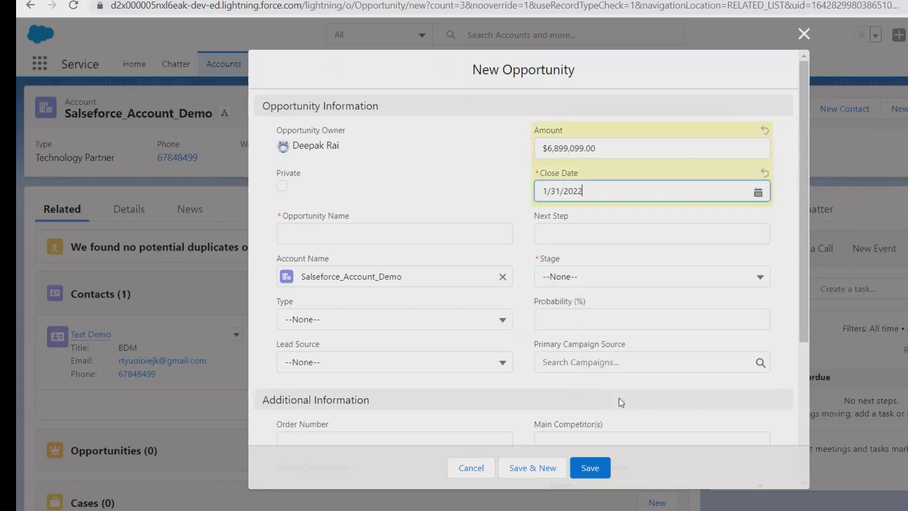
click(402, 232)
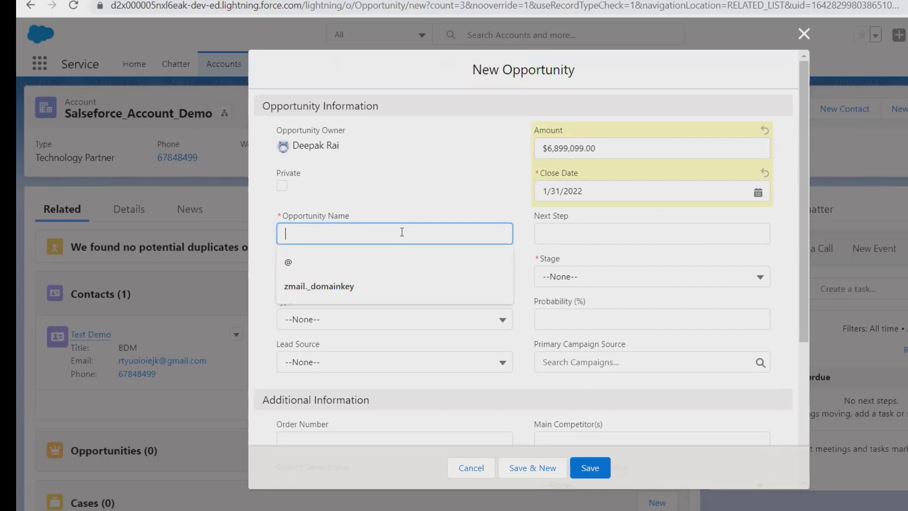
text(Purch)
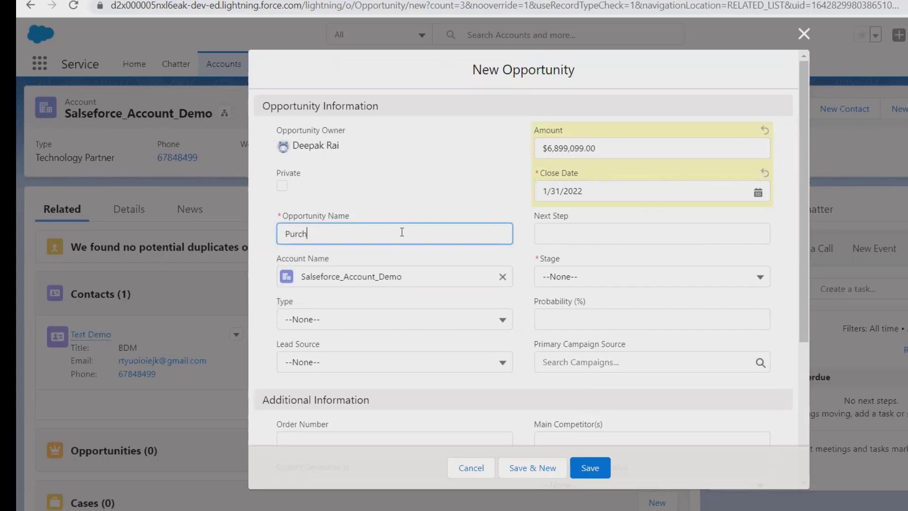
text(ase_o)
text(rder)
Set the opportunity Type to New Customer and Stage to Prospecting.
click(498, 320)
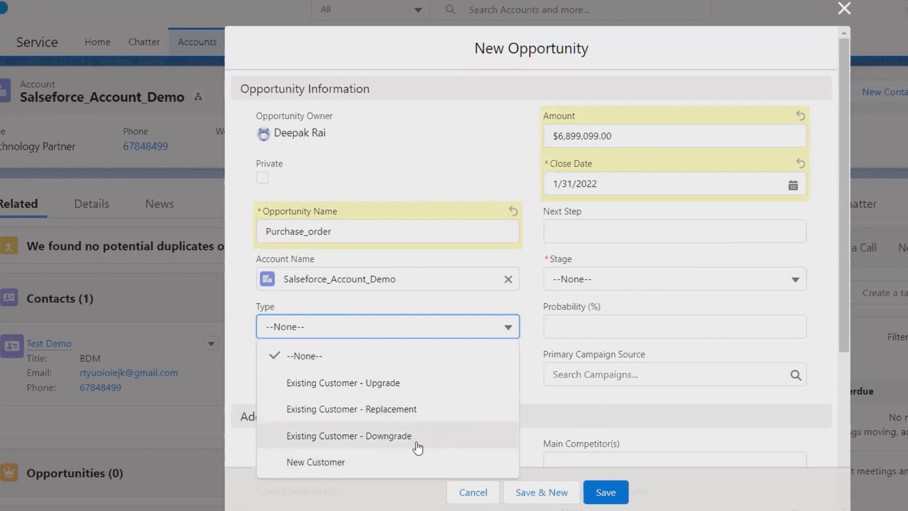
click(399, 462)
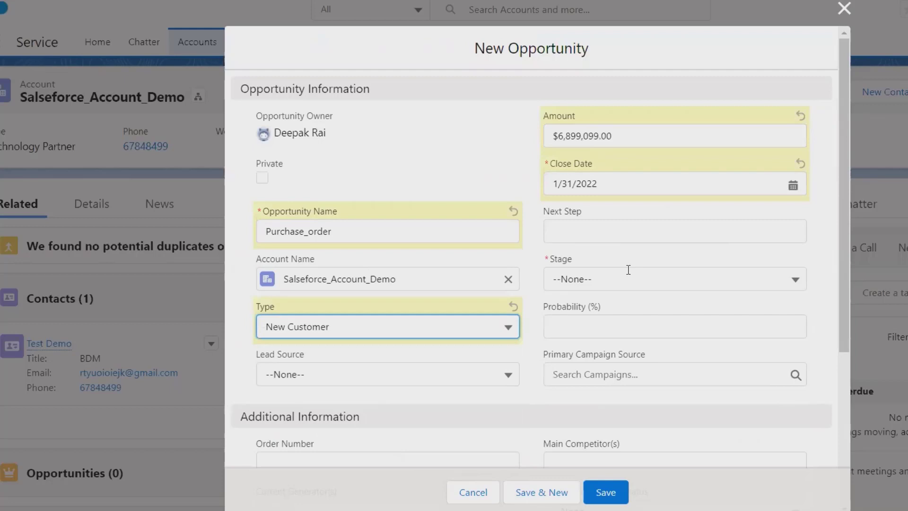
click(779, 283)
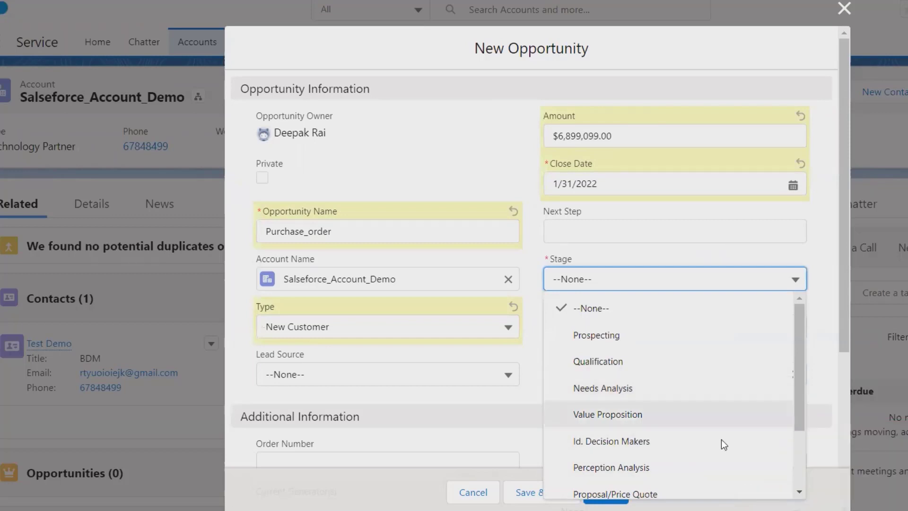
click(800, 493)
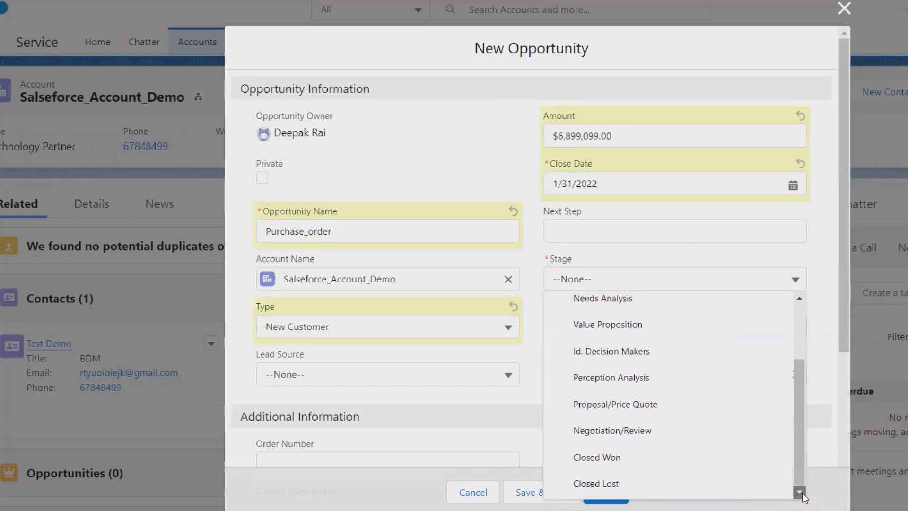
key(Escape)
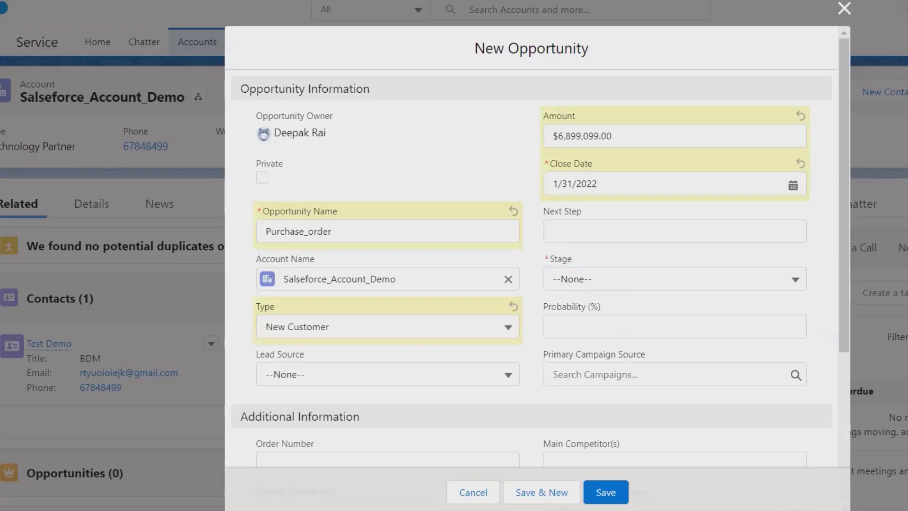
click(795, 281)
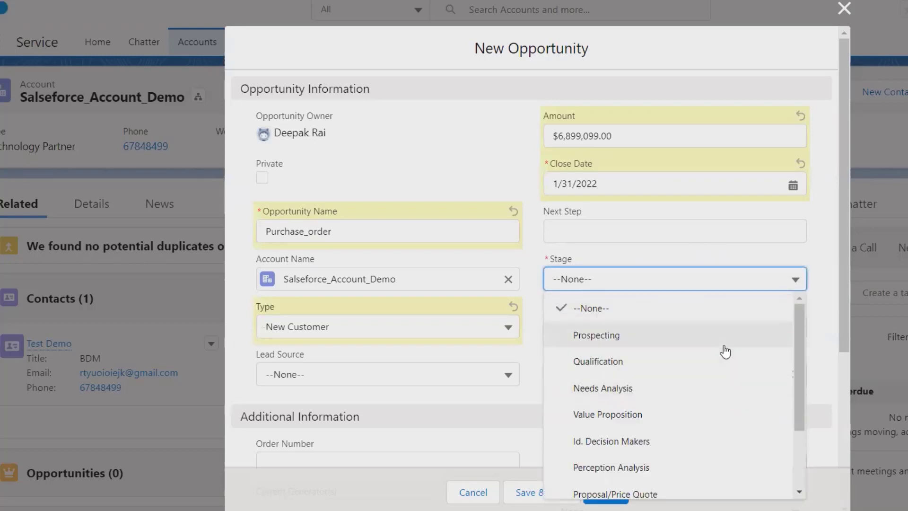
click(728, 337)
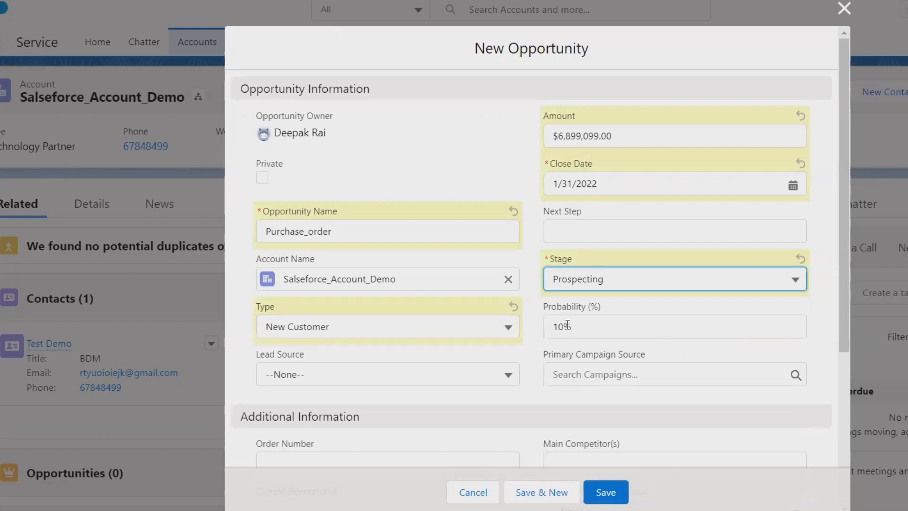
Replace the default Probability with 60.
click(567, 325)
key(BackSpace)
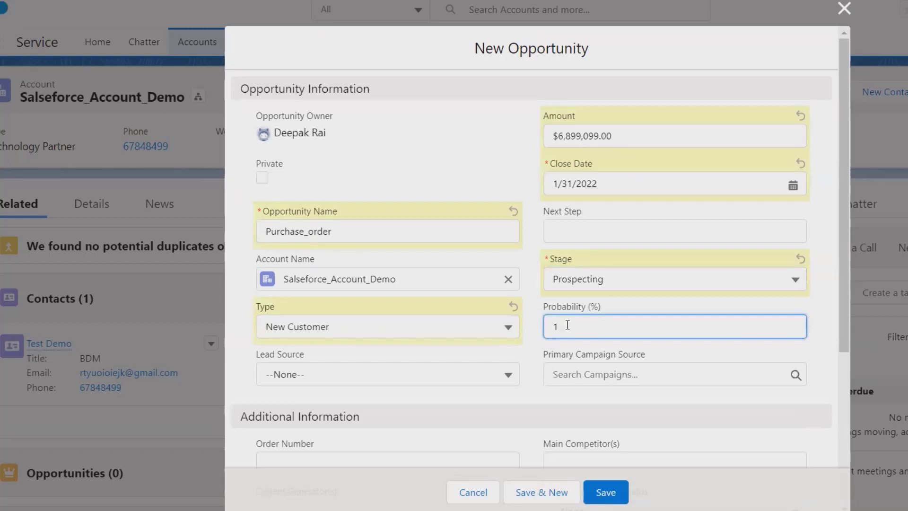
key(BackSpace)
text(60)
Set the opportunity's Lead Source to Web.
click(448, 374)
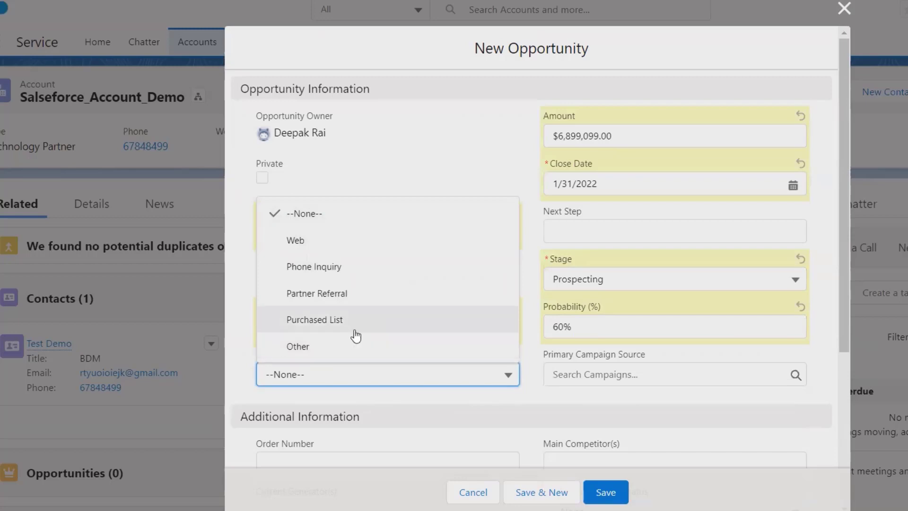
click(369, 242)
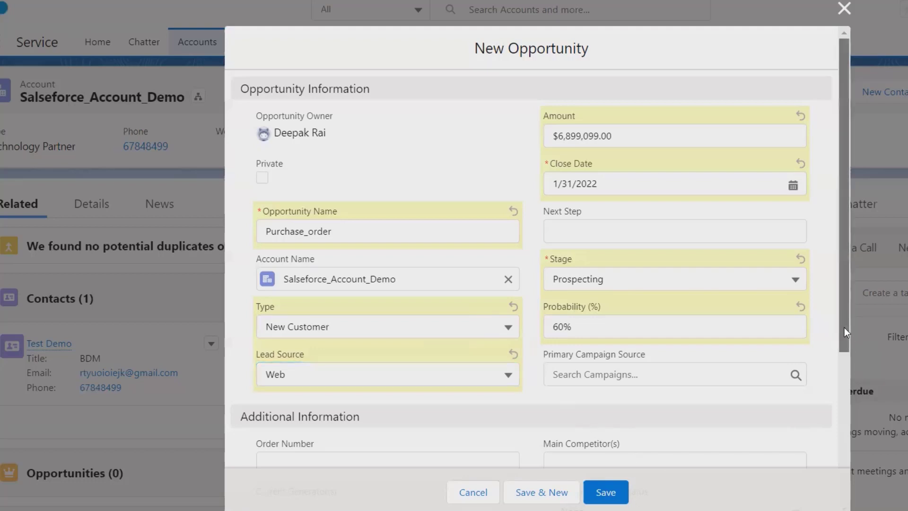
Enter 66779 as the Order Number under Additional Information.
drag(845, 327, 872, 396)
scroll(873, 396, down, 3)
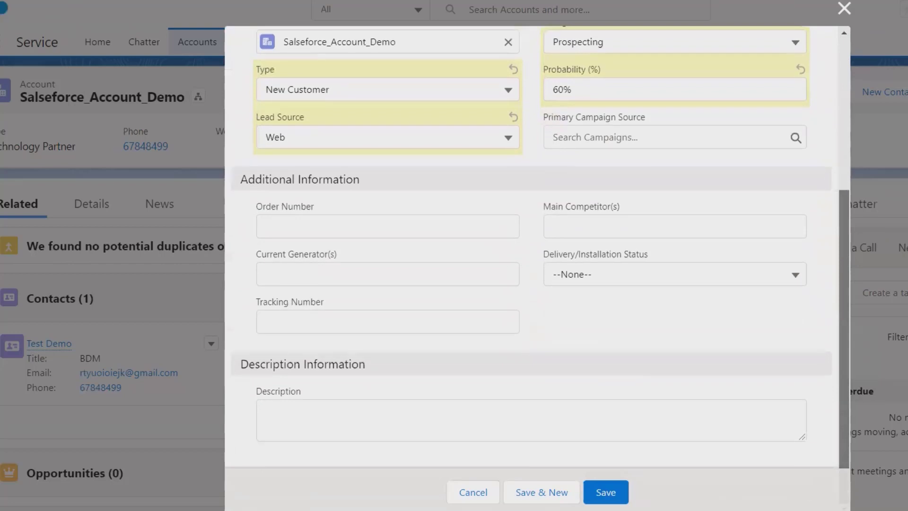
click(383, 225)
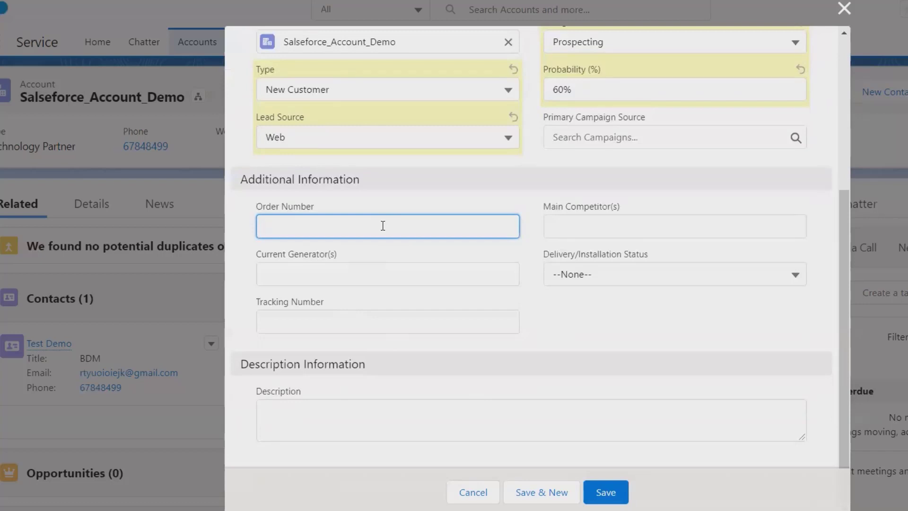
text(66779)
Set Delivery/Installation Status to Yet to begin.
click(606, 227)
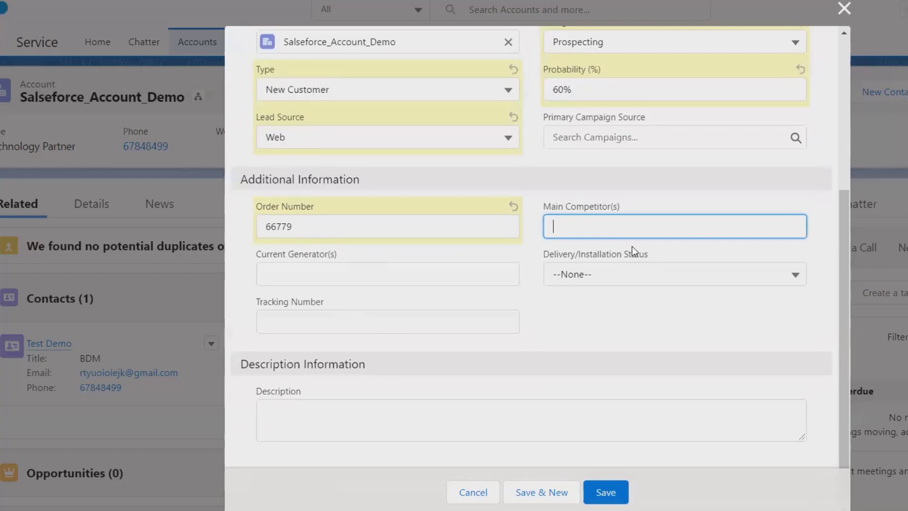
click(392, 279)
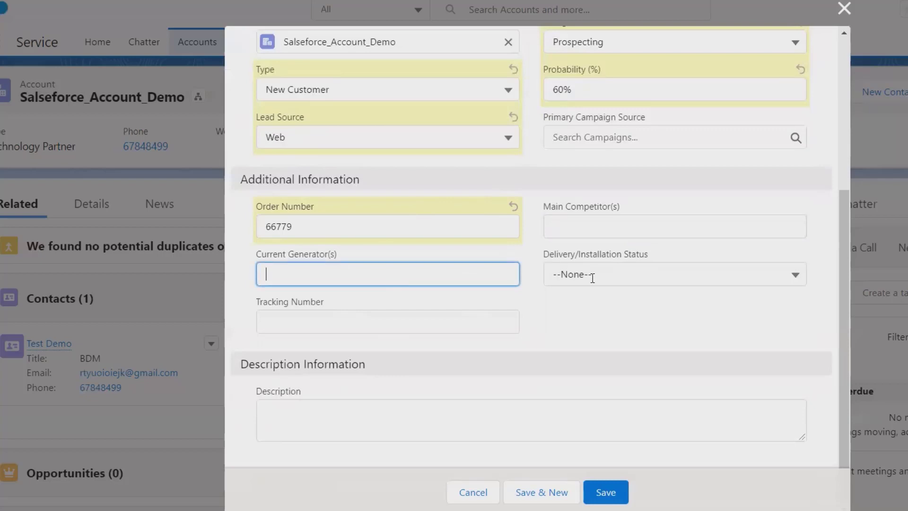
click(685, 276)
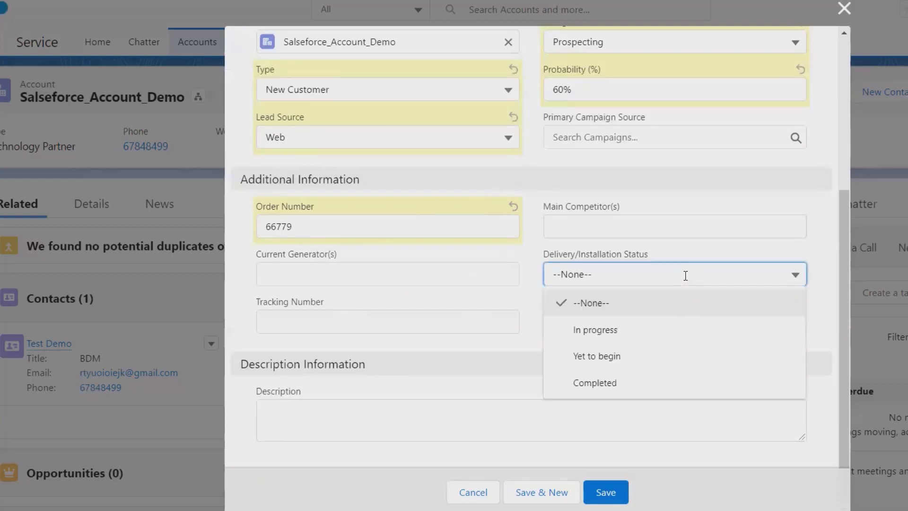
click(661, 356)
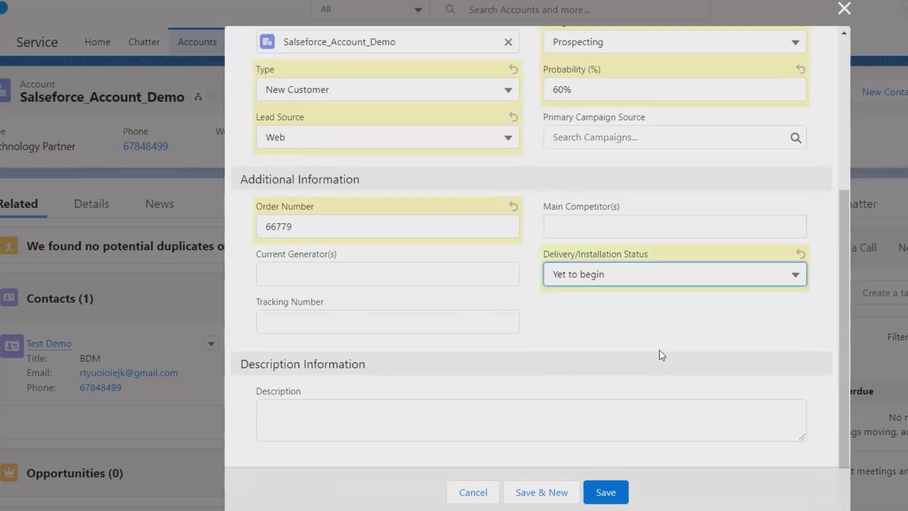
click(415, 324)
click(635, 280)
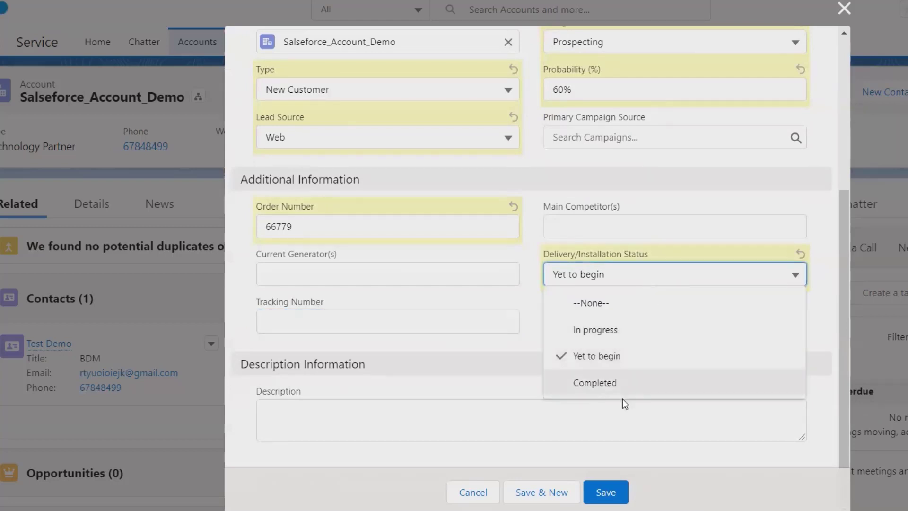
click(491, 416)
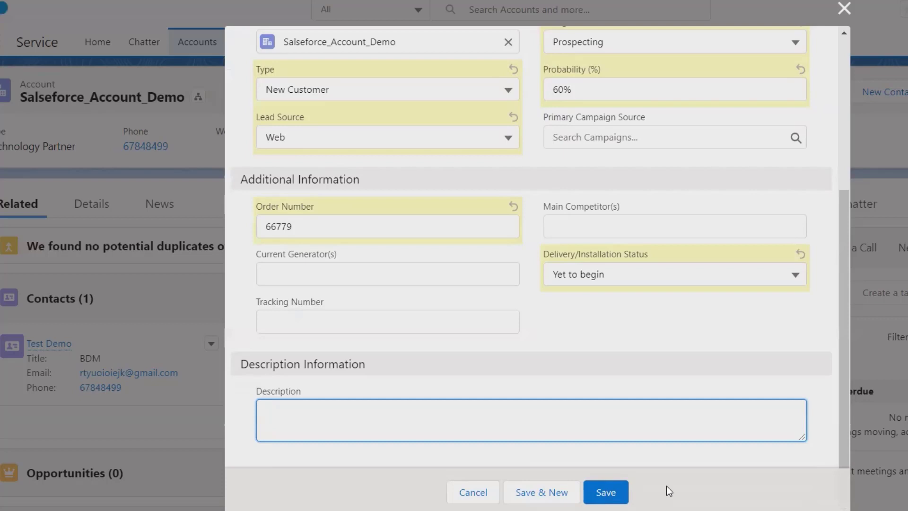
Save the opportunity and open Purchase_order from the account's full Opportunities list.
click(611, 495)
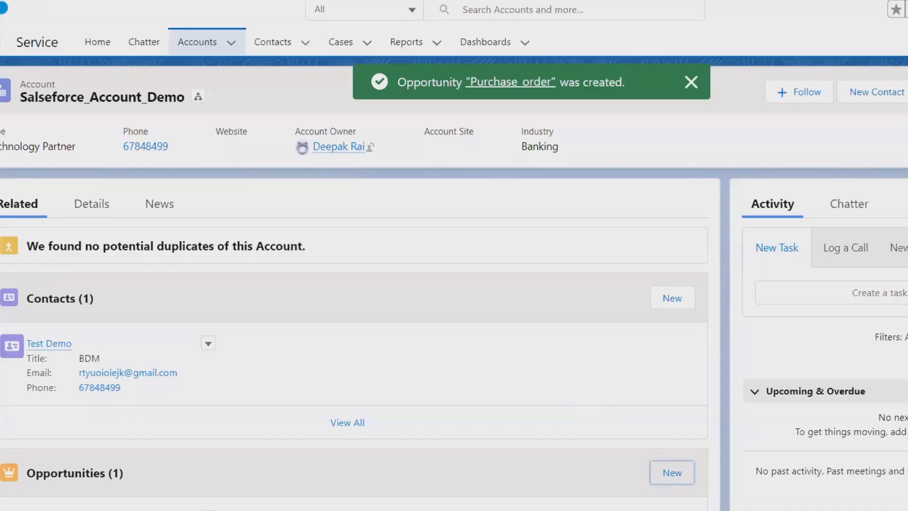
scroll(303, 312, down, 5)
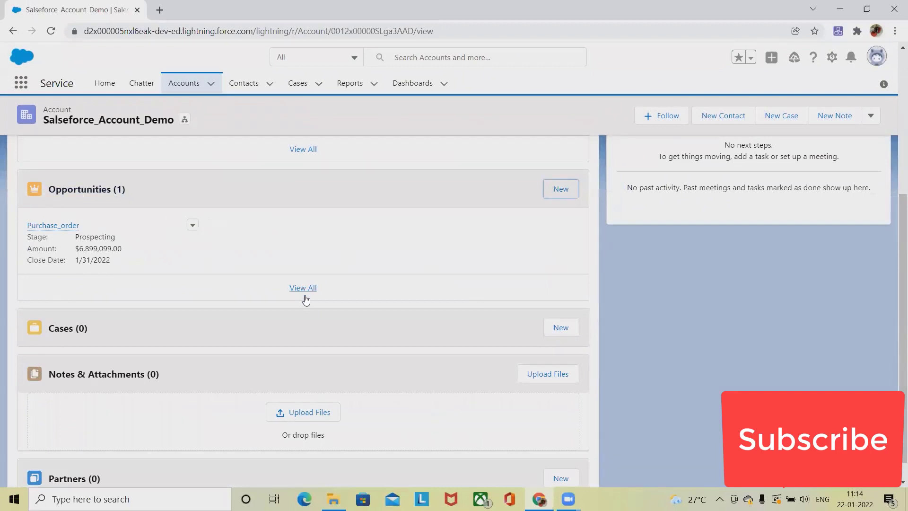
mouse_move(52, 226)
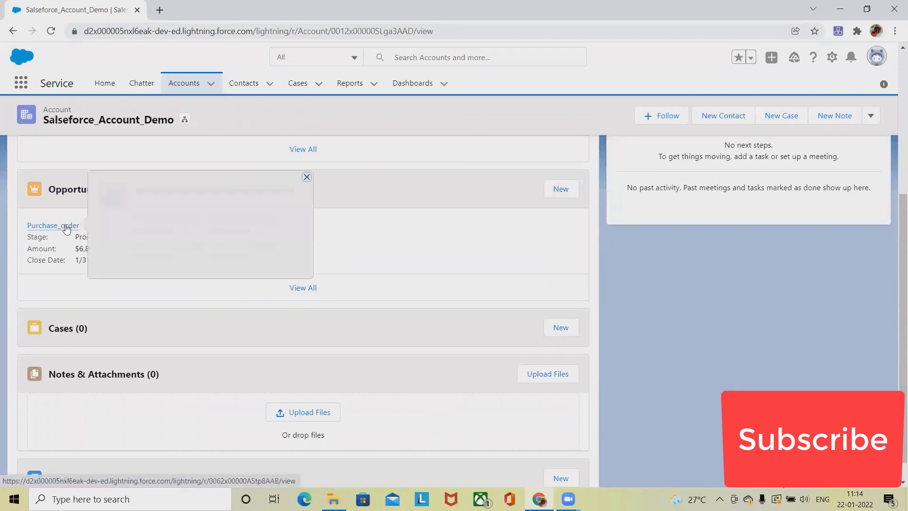
click(306, 289)
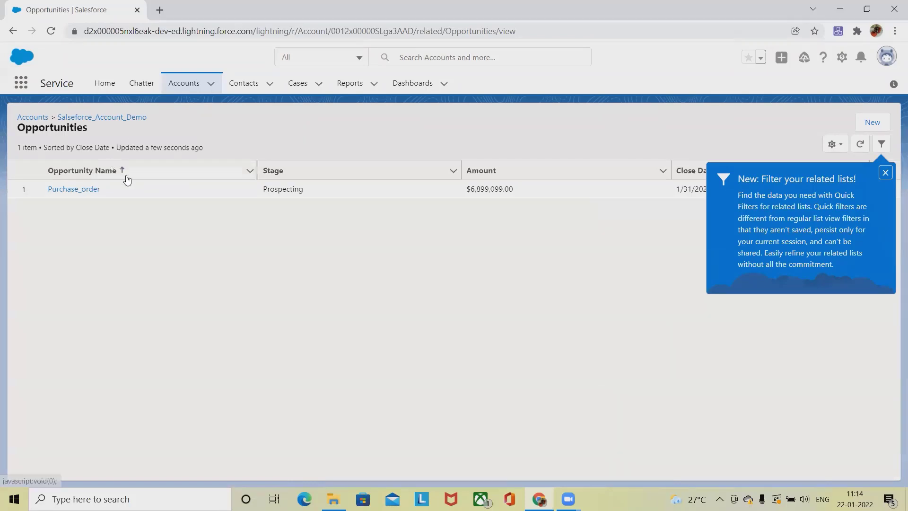
click(72, 190)
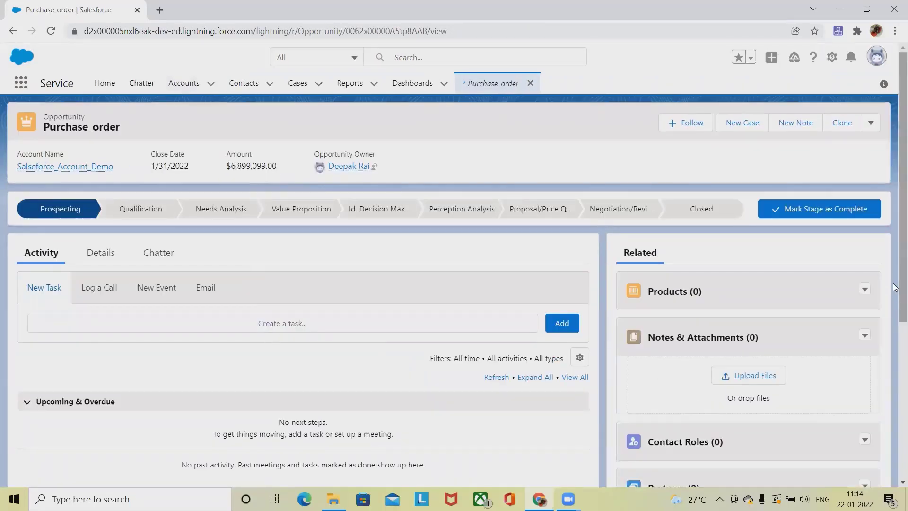
Choose Opportunities in the global search scope dropdown.
mouse_move(897, 246)
mouse_down()
mouse_move(894, 371)
mouse_move(896, 235)
mouse_up()
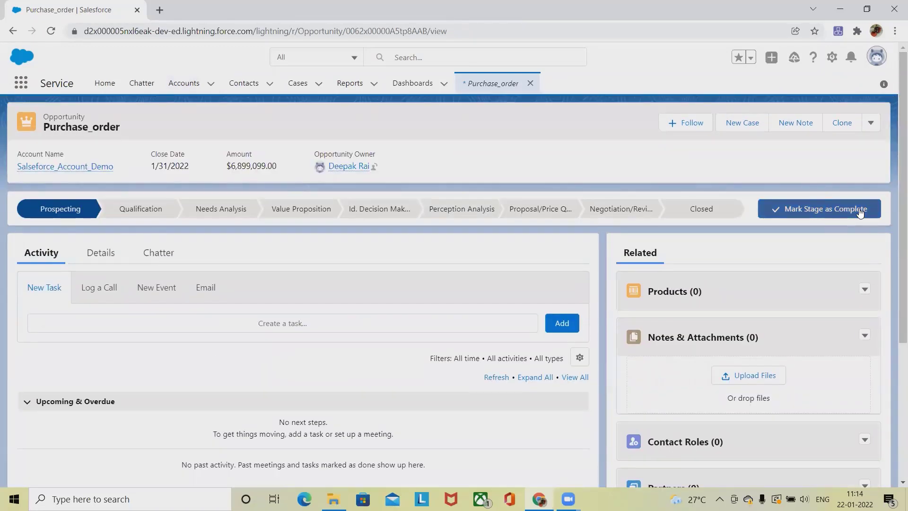
click(349, 58)
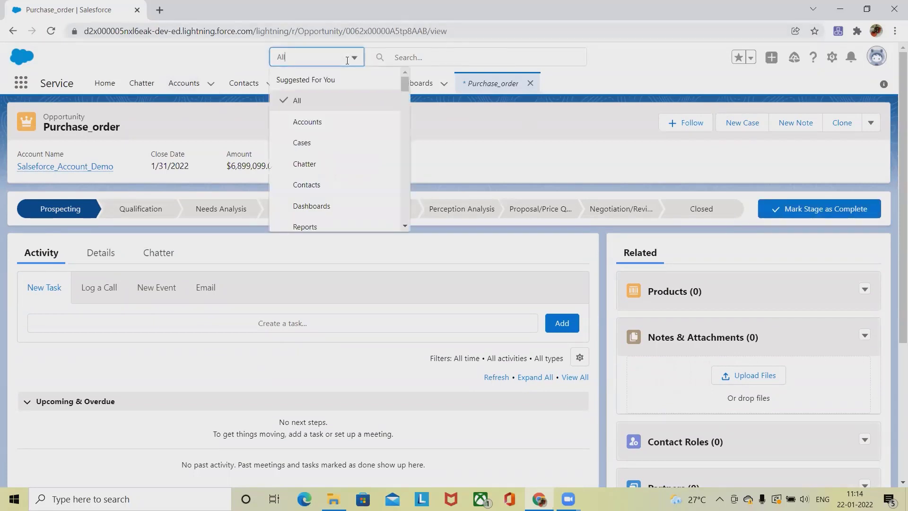
click(406, 229)
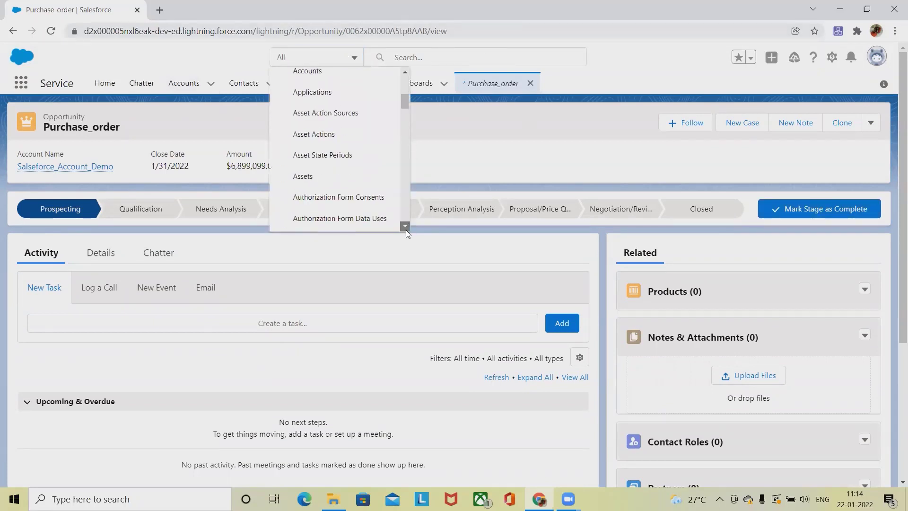
scroll(406, 230, down, 2)
scroll(406, 230, down, 2)
scroll(406, 230, down, 2)
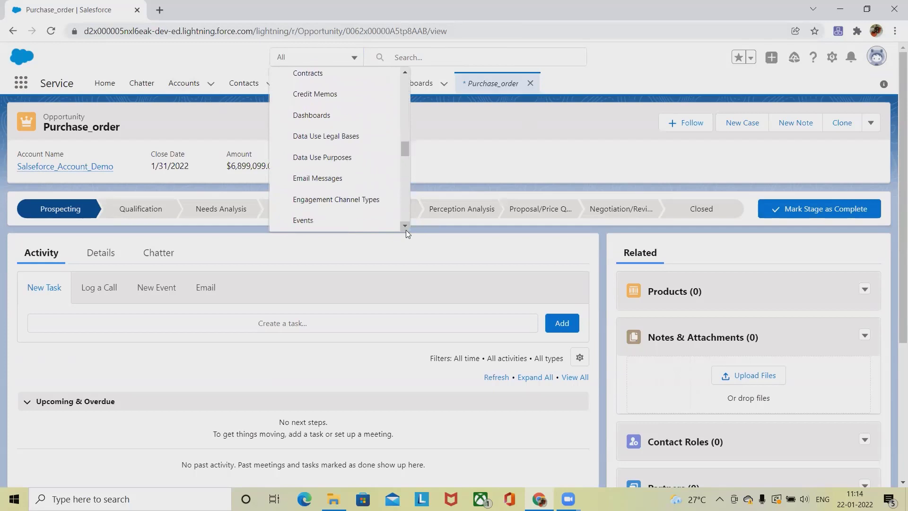
scroll(406, 230, down, 2)
scroll(406, 230, down, 2)
scroll(406, 230, down, 1)
scroll(406, 230, down, 1)
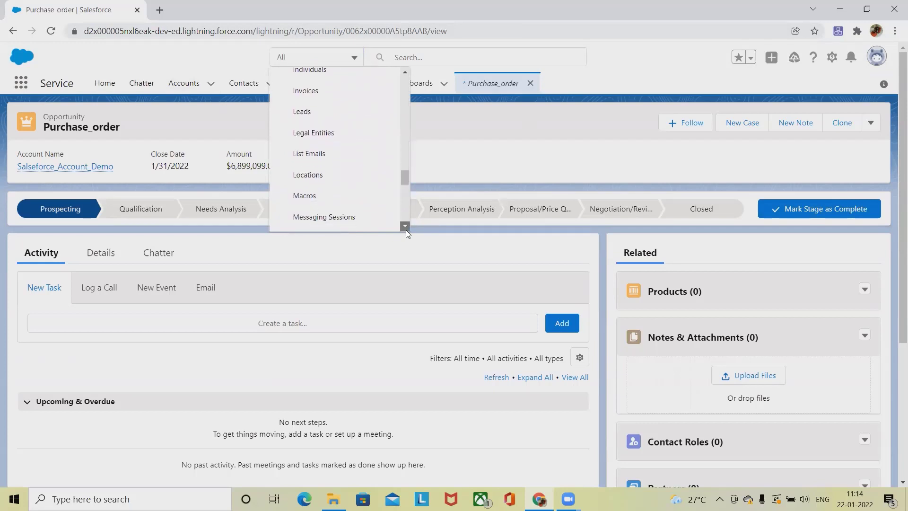
scroll(406, 230, down, 2)
scroll(406, 230, down, 1)
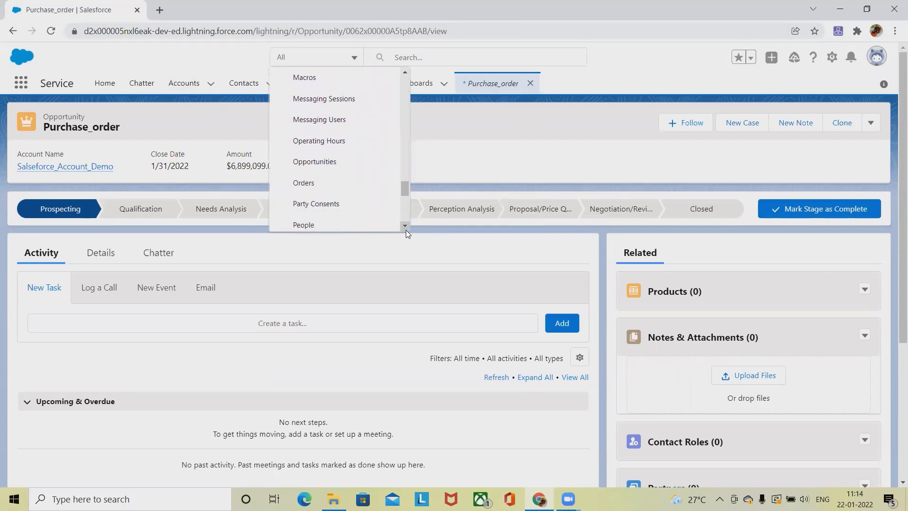
click(333, 164)
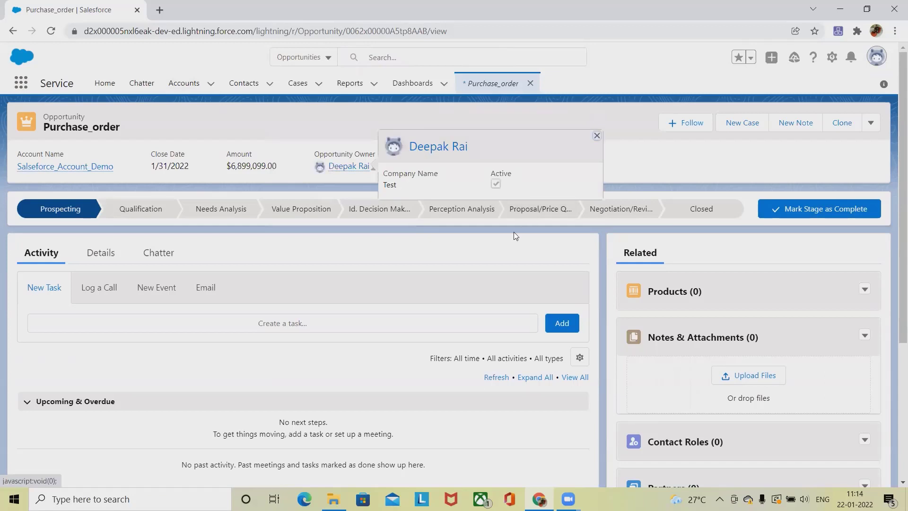